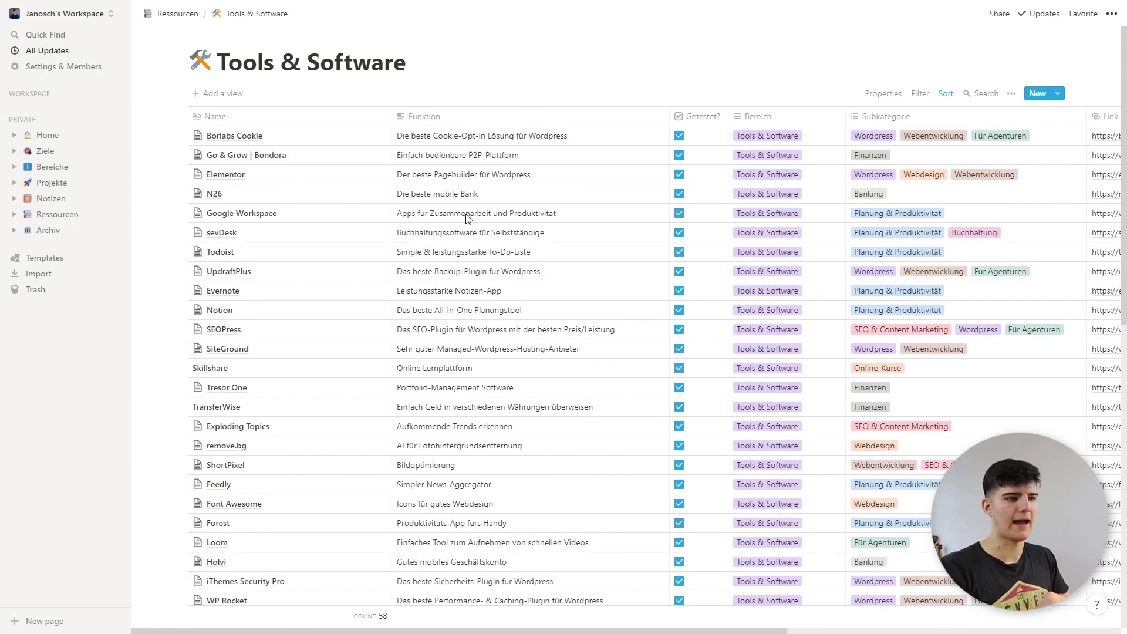
Step: Look over the hidden columns of the Tools & Software table and the planned videos in the Content-Plan calendar
scroll(728, 256, "right", 3)
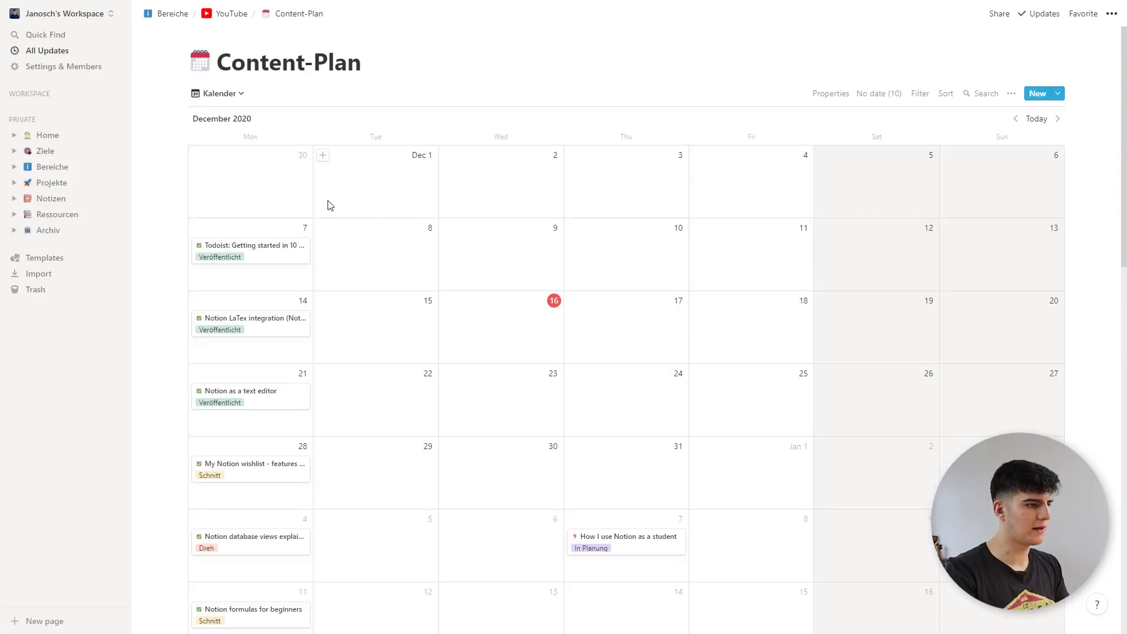
scroll(284, 311, "down", 1)
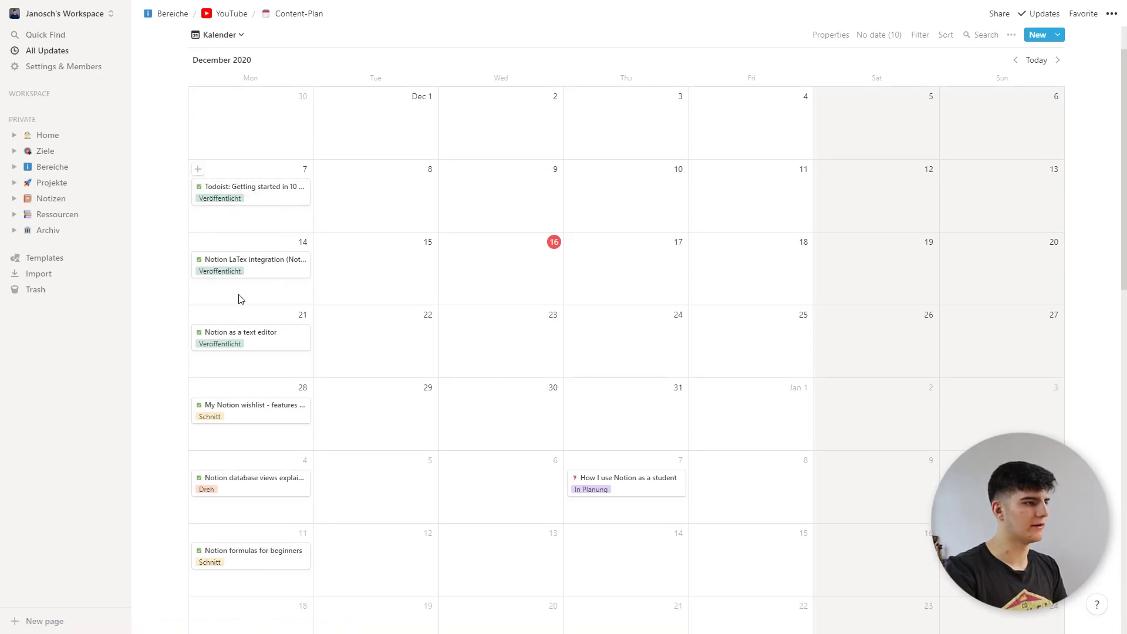
scroll(428, 382, "down", 1)
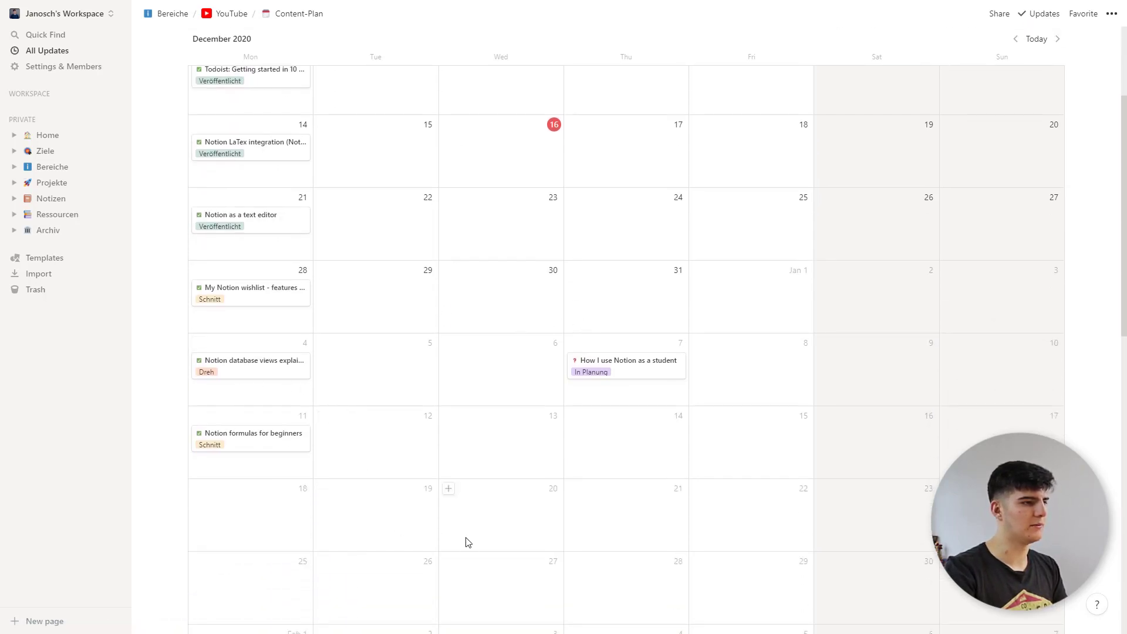
scroll(521, 487, "up", 2)
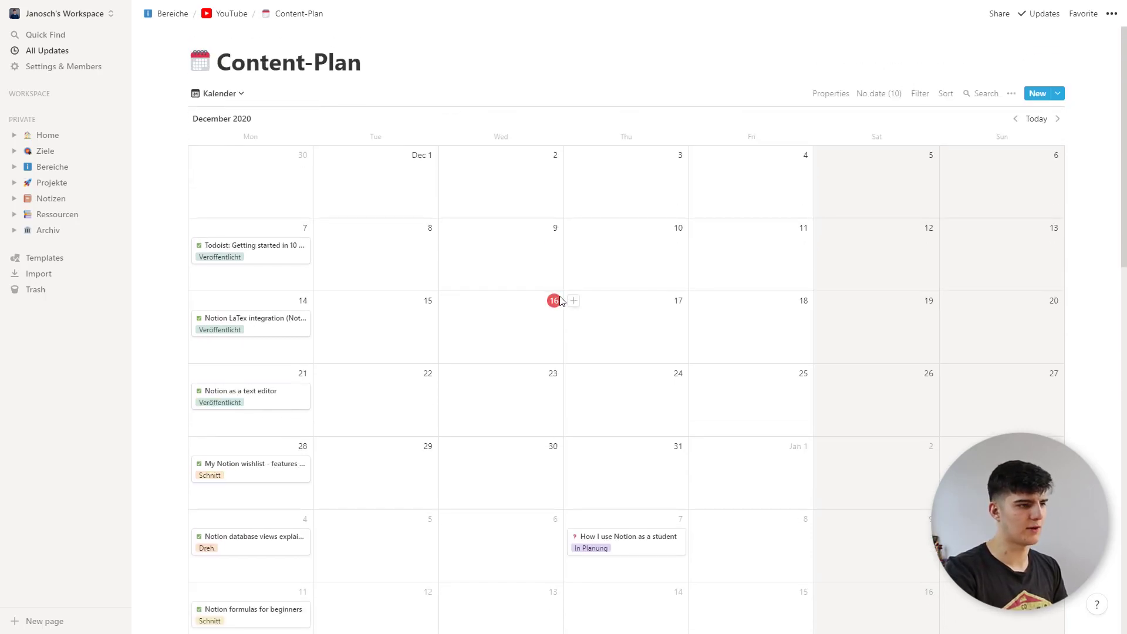
scroll(607, 371, "down", 2)
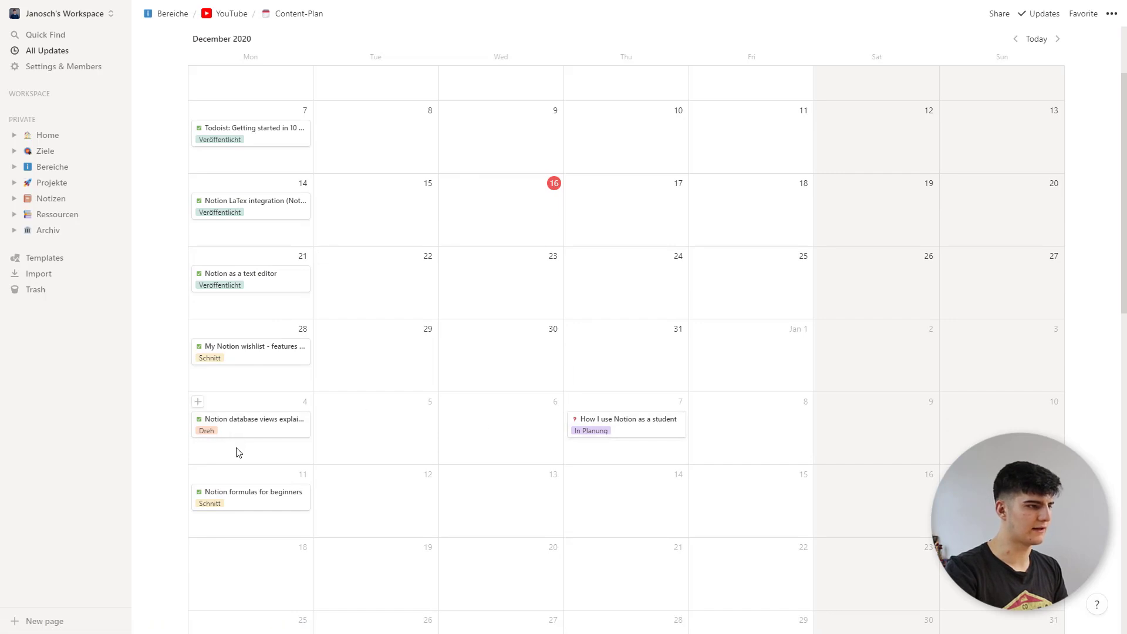
Step: Add a blank entry on December 24, 2020 in the Content-Plan calendar and delete that untitled entry again
left_click(573, 257)
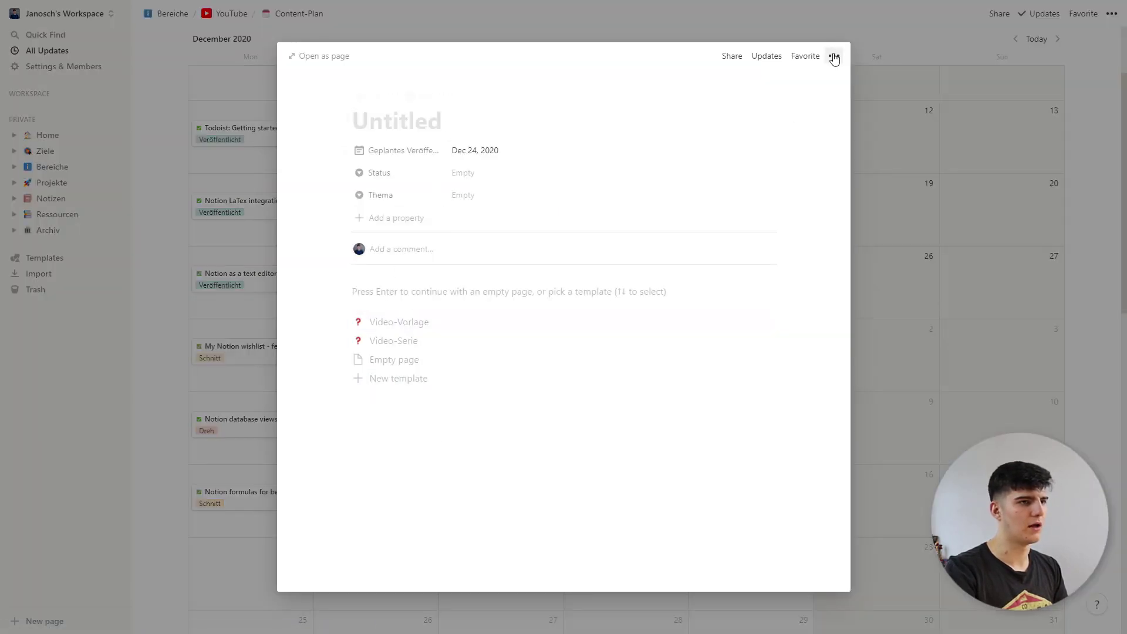
left_click(863, 87)
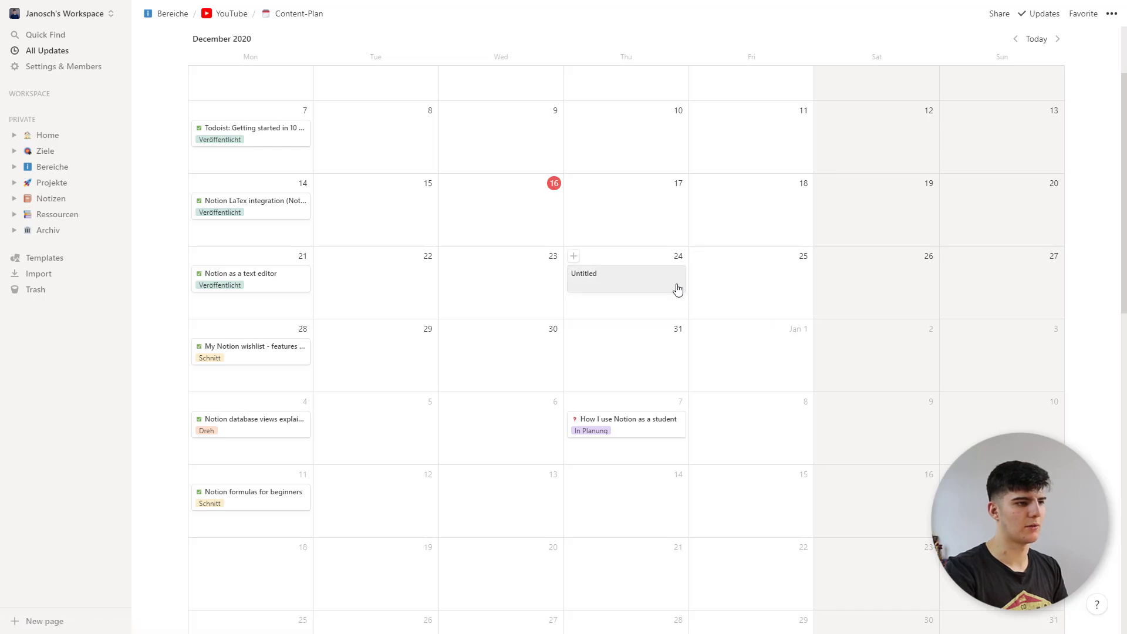
left_click(635, 290)
left_click(834, 56)
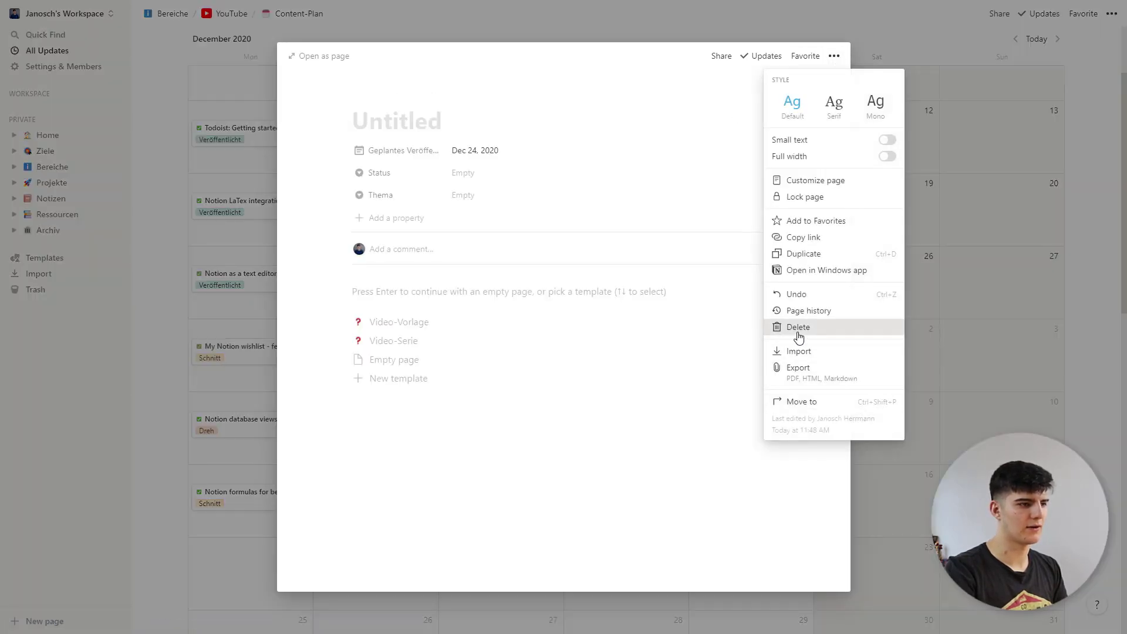
left_click(799, 321)
scroll(556, 277, "up", 2)
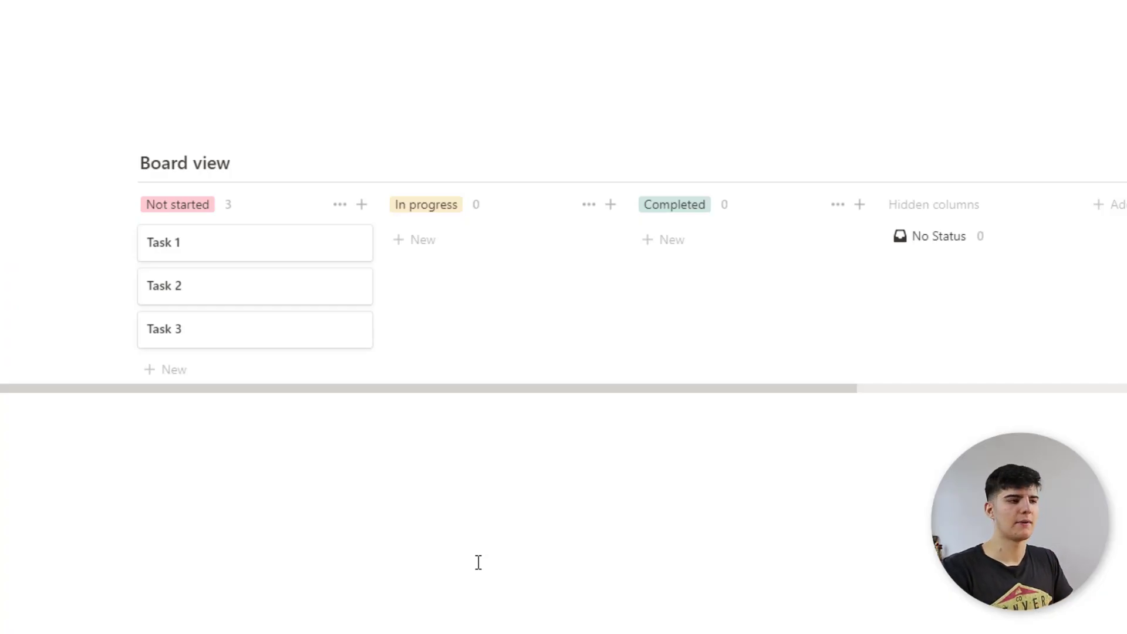
Step: Move Task 1 and Task 2 from Not started to In progress on the board, and Task 1 on to Completed
left_click_drag(217, 259, 478, 252)
left_click_drag(222, 259, 583, 284)
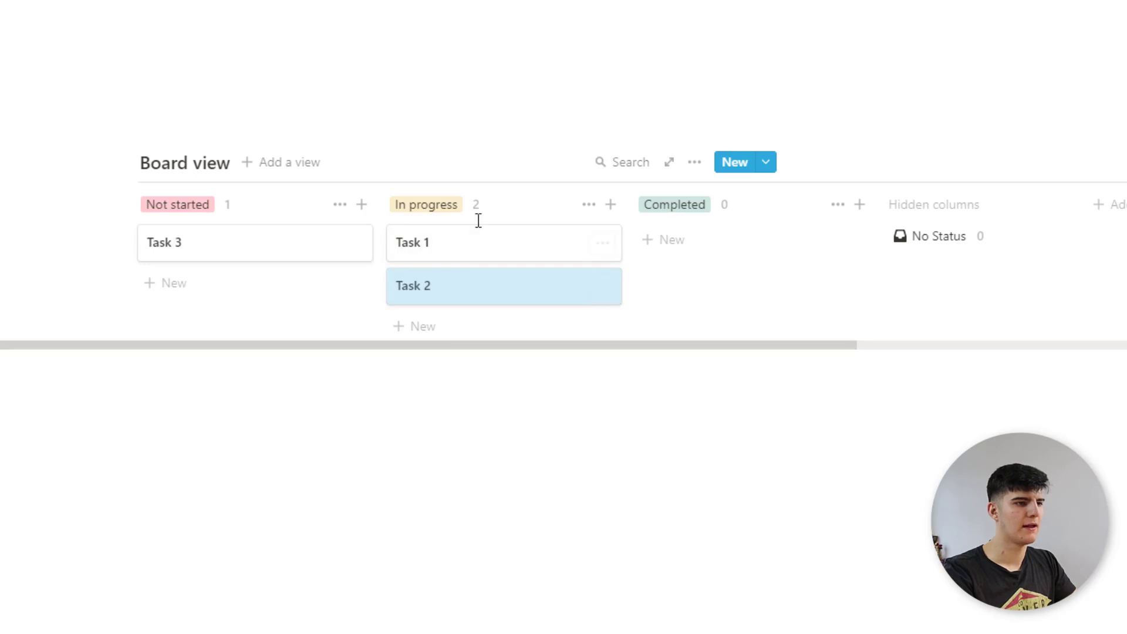
left_click_drag(486, 252, 657, 266)
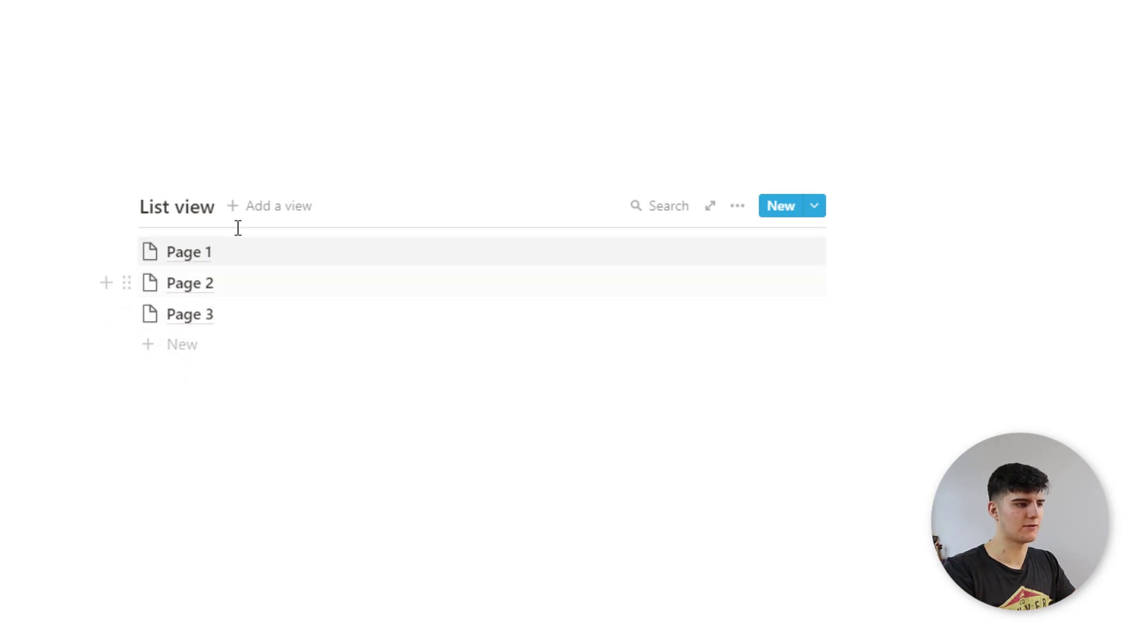
Step: Add a page titled "Page 4" to the List view database and close it
left_click(209, 348)
type("Page 4")
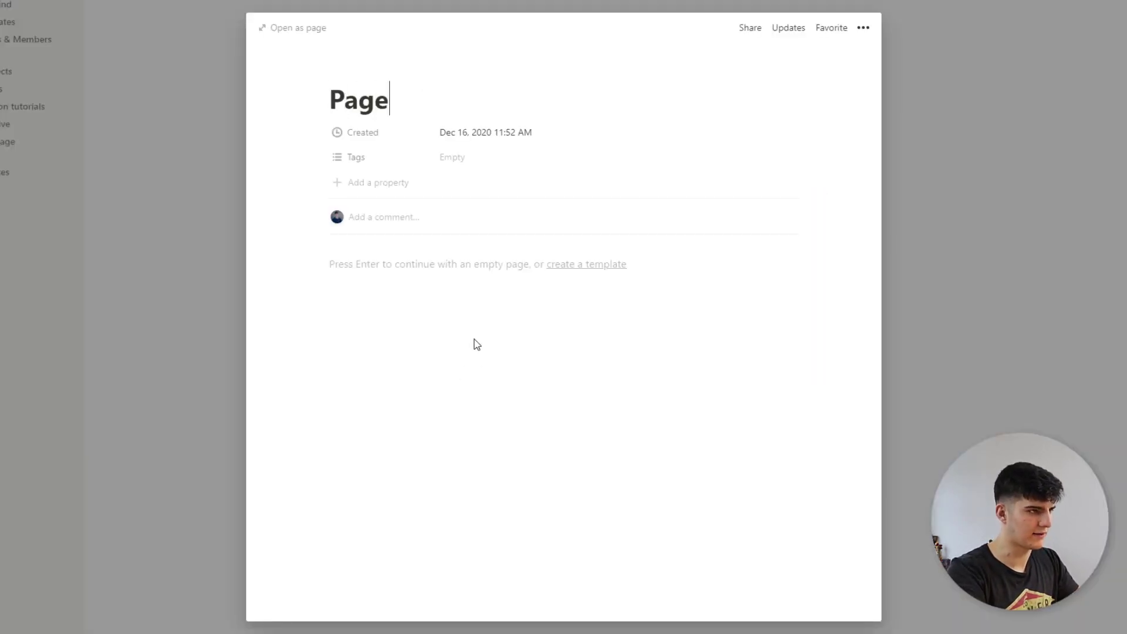
left_click(938, 246)
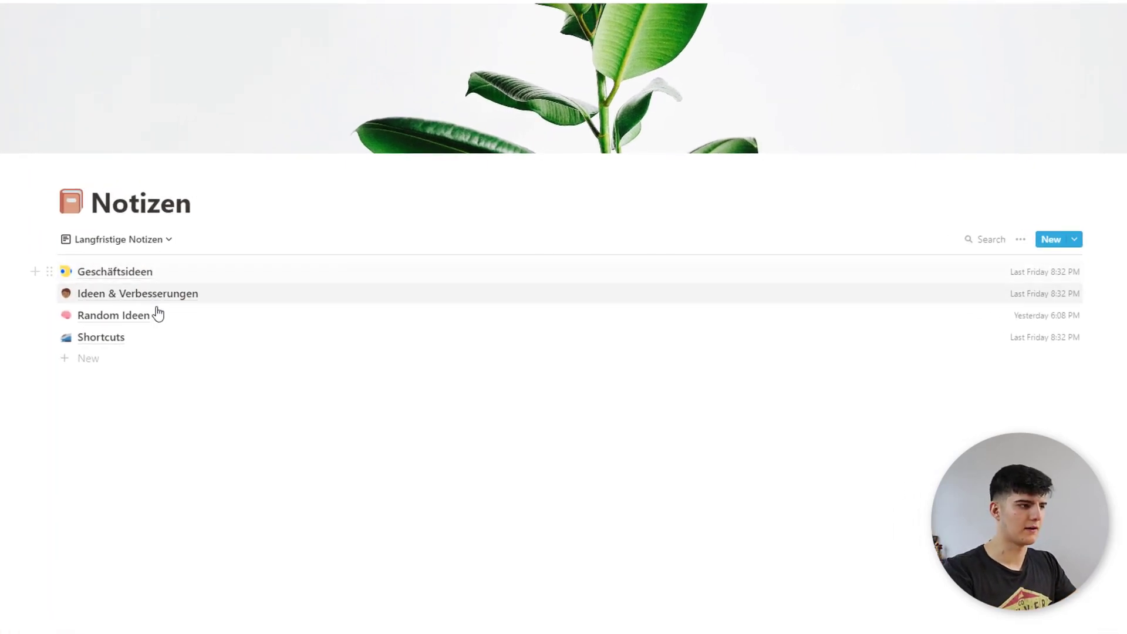
Step: Check the available views of the Notizen database and choose Langfristige Notizen
left_click(155, 240)
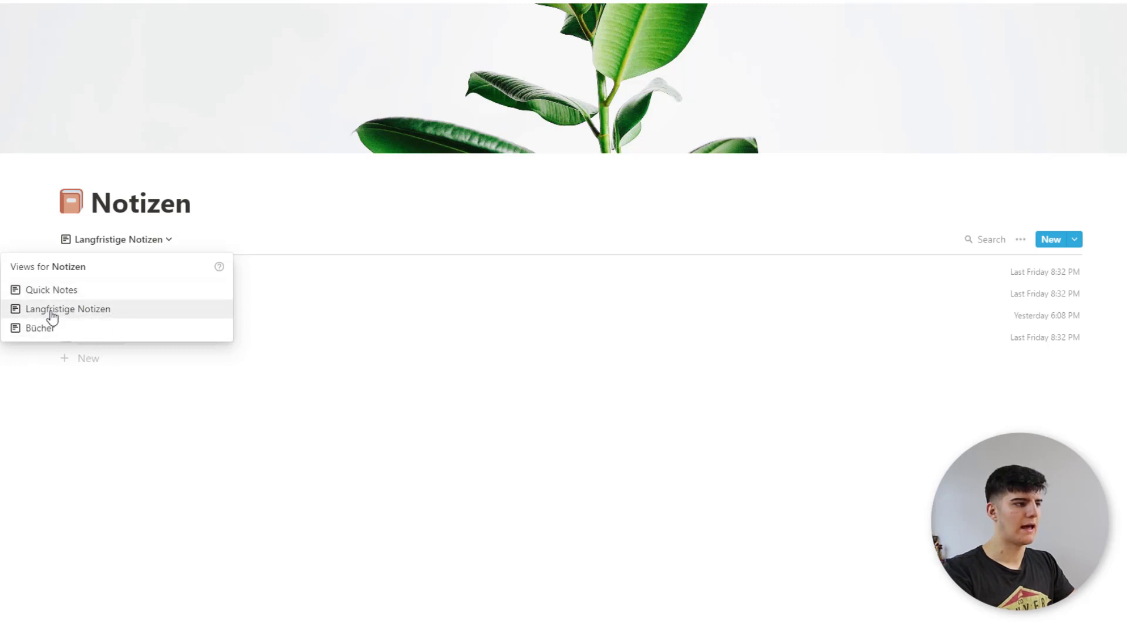
left_click(213, 310)
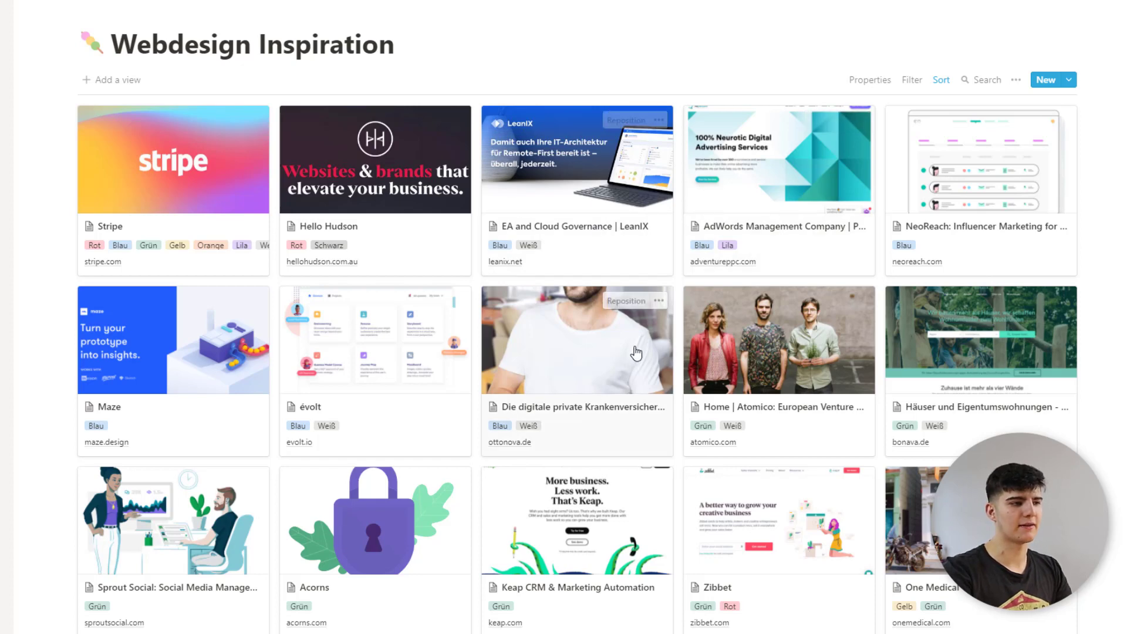
Step: Inspect the page of the EA and Cloud Governance | LeanIX card, close it, and browse the Webdesign Inspiration gallery
left_click(571, 189)
scroll(518, 366, "down", 1)
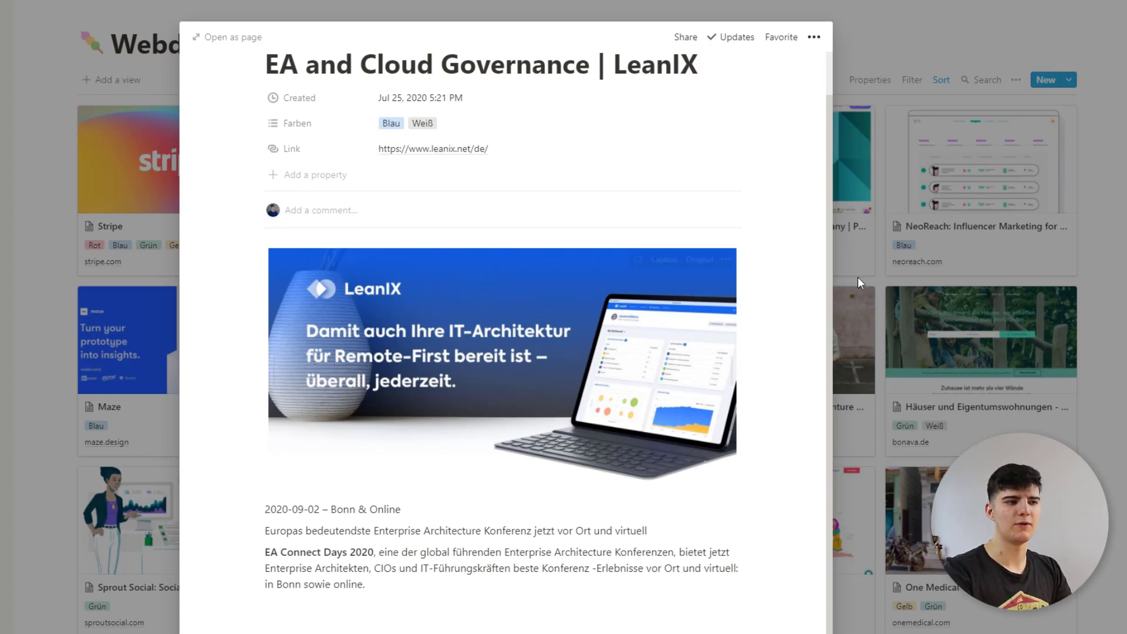
left_click(941, 255)
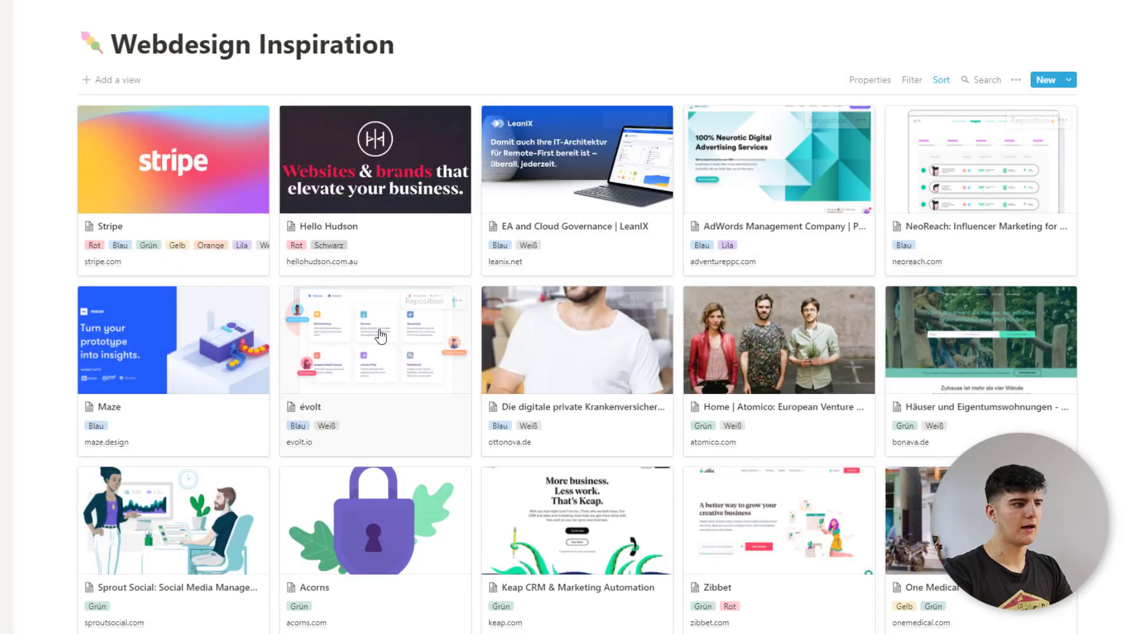
scroll(614, 321, "down", 2)
scroll(610, 323, "down", 2)
scroll(590, 327, "up", 4)
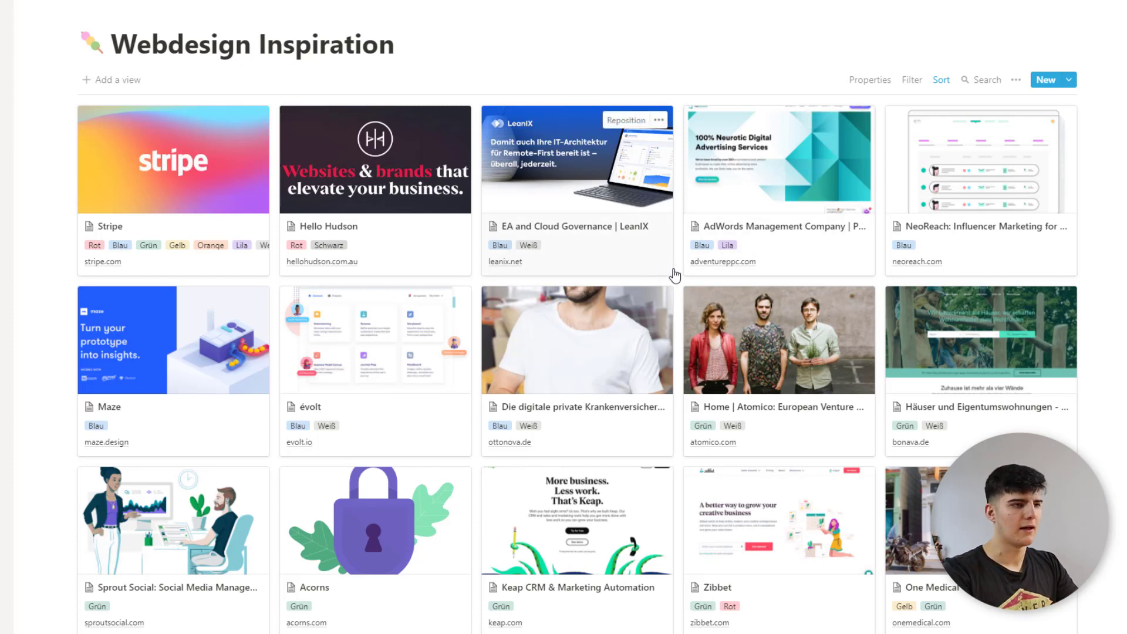
scroll(674, 271, "down", 2)
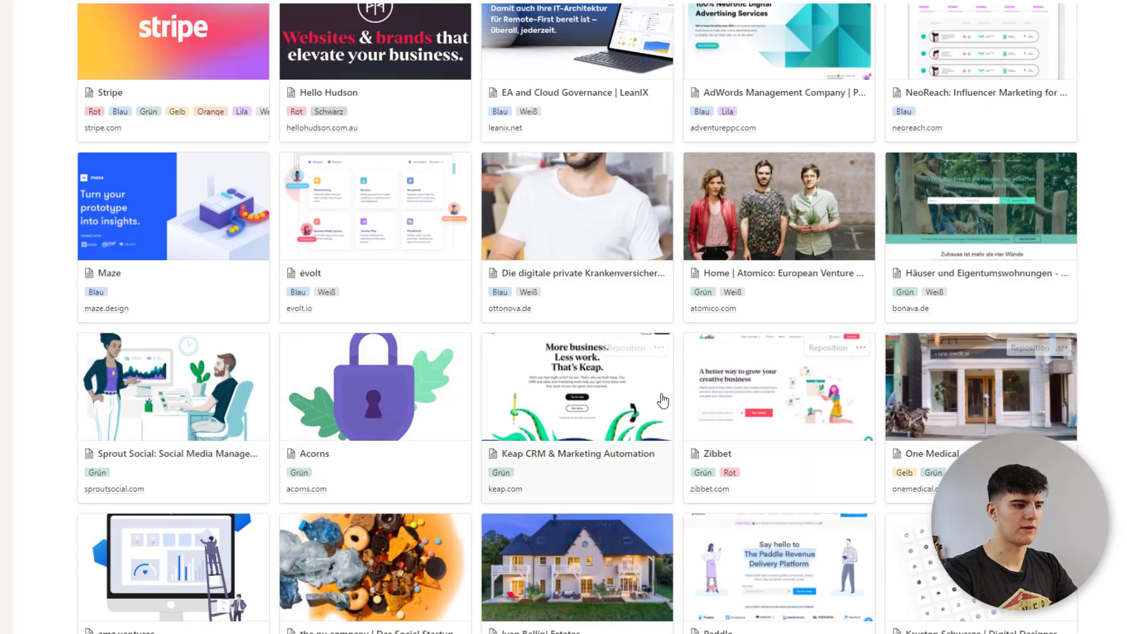
scroll(784, 437, "down", 3)
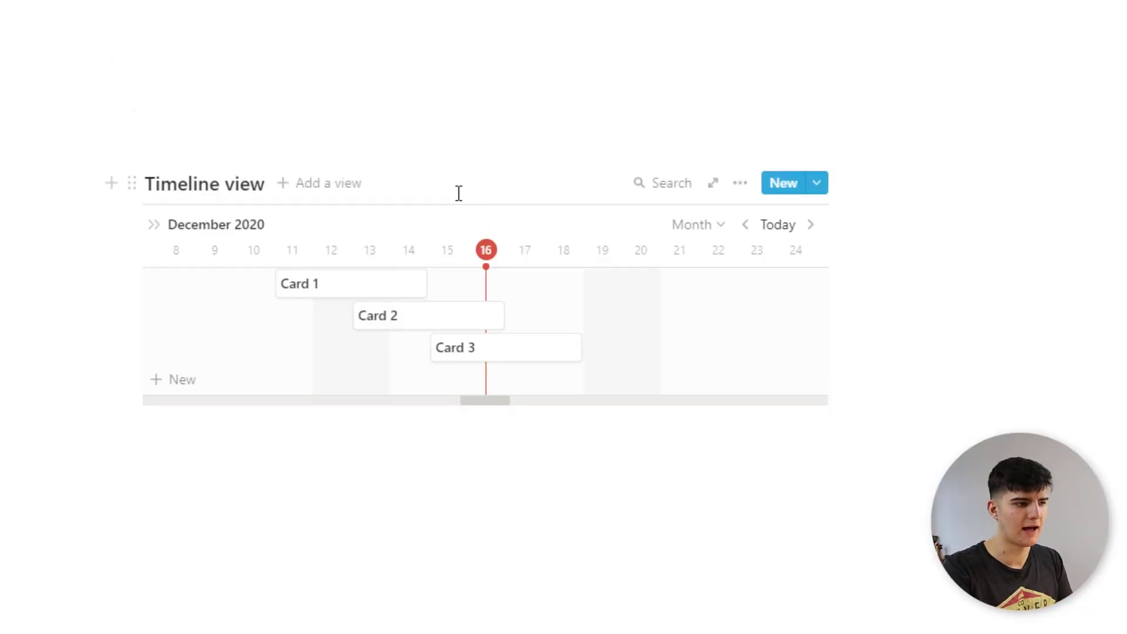
Step: Reschedule Card 3 on the timeline to December 12–15, and move it on to December 17–20, 2020
left_click_drag(487, 346, 370, 339)
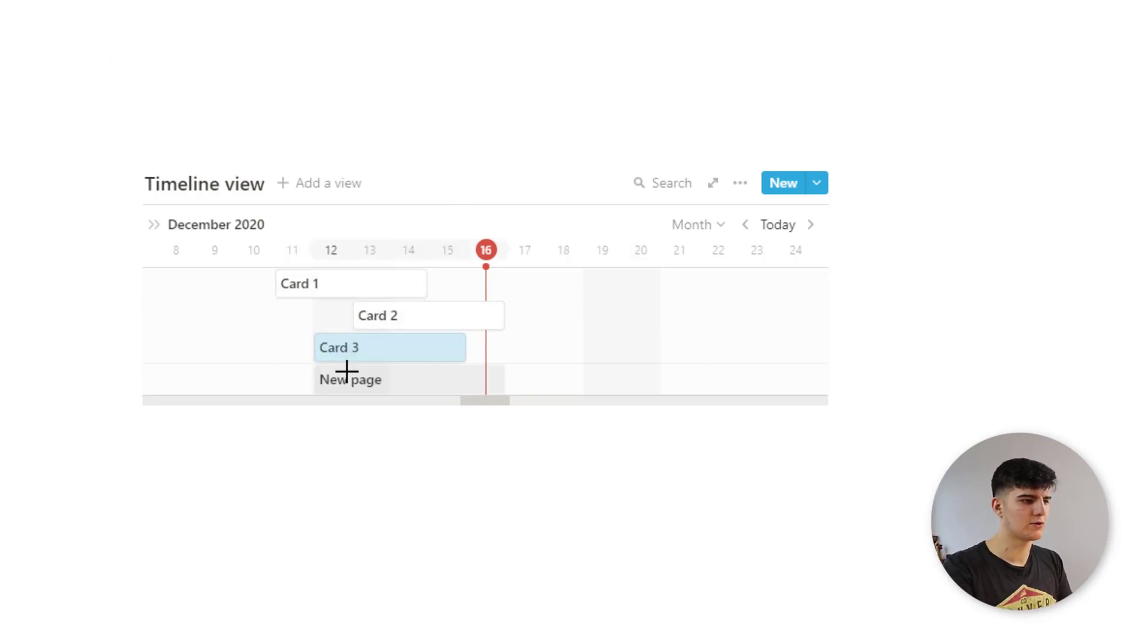
left_click_drag(386, 353, 600, 351)
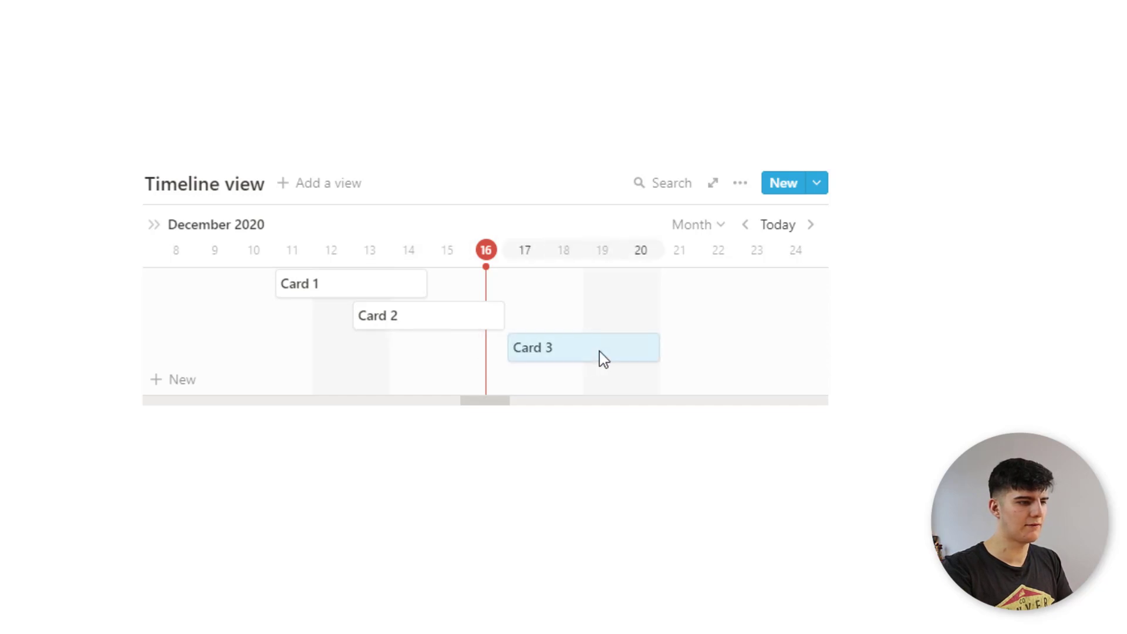
Step: Look along the timeline, inspect the date range settings of Card 2, and close the card without changing anything
scroll(460, 372, "right", 5)
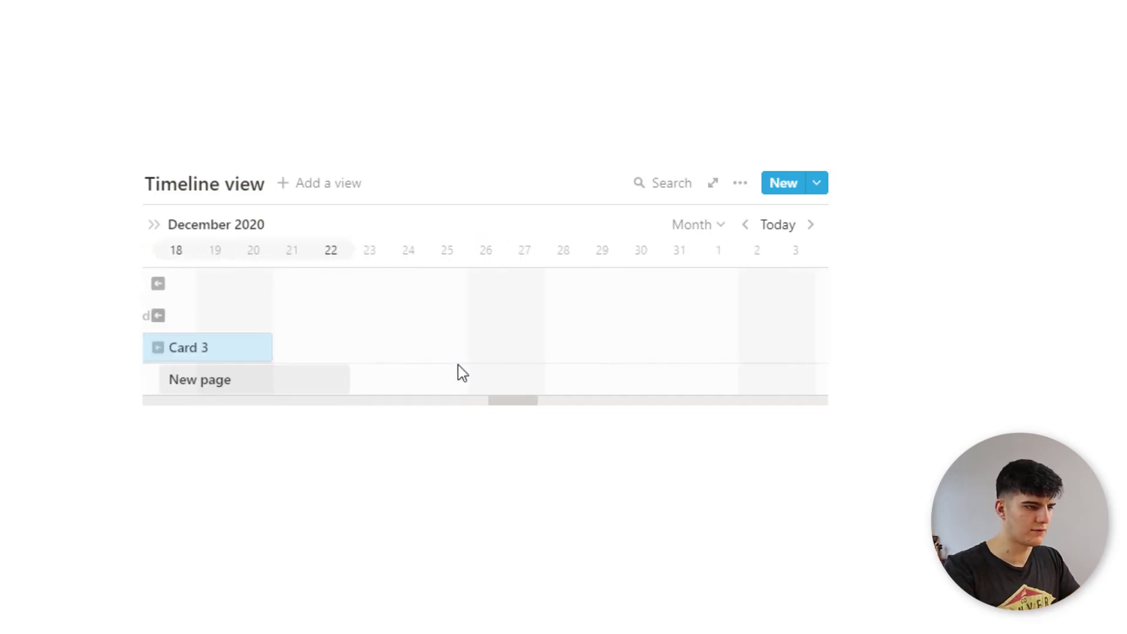
scroll(458, 365, "left", 8)
scroll(483, 355, "right", 6)
scroll(472, 359, "right", 1)
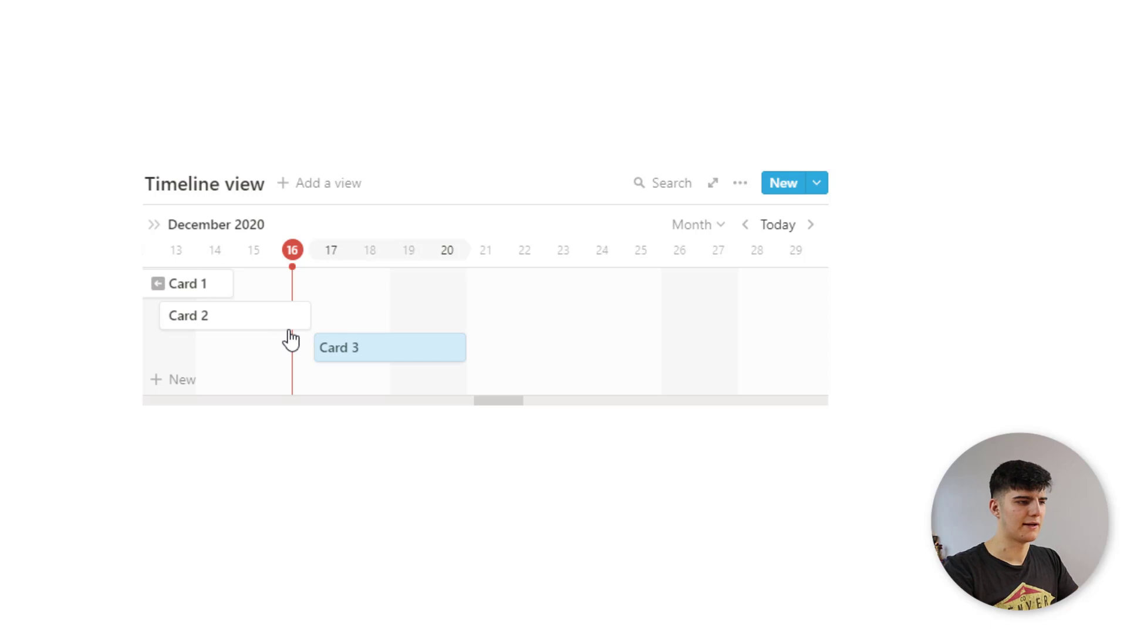
scroll(290, 339, "left", 3)
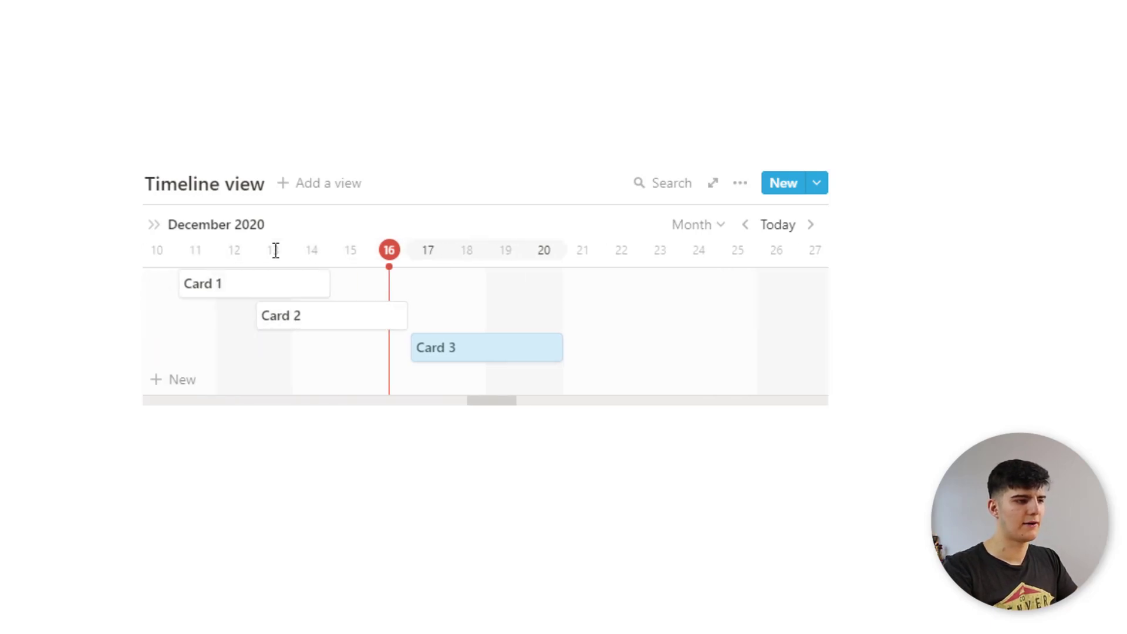
left_click(324, 326)
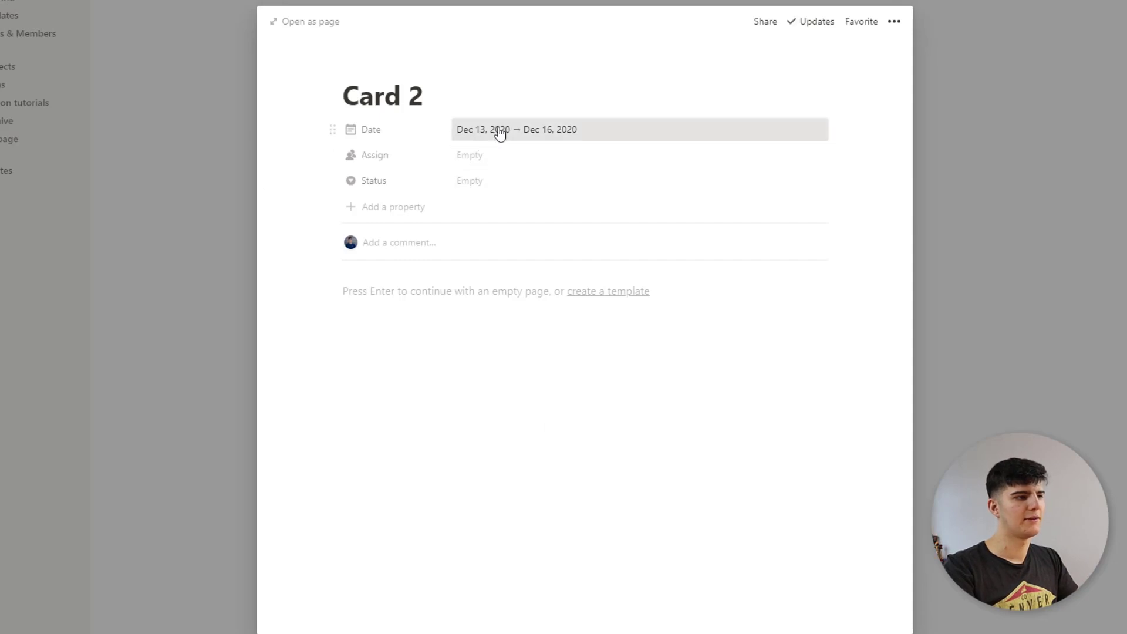
left_click(503, 131)
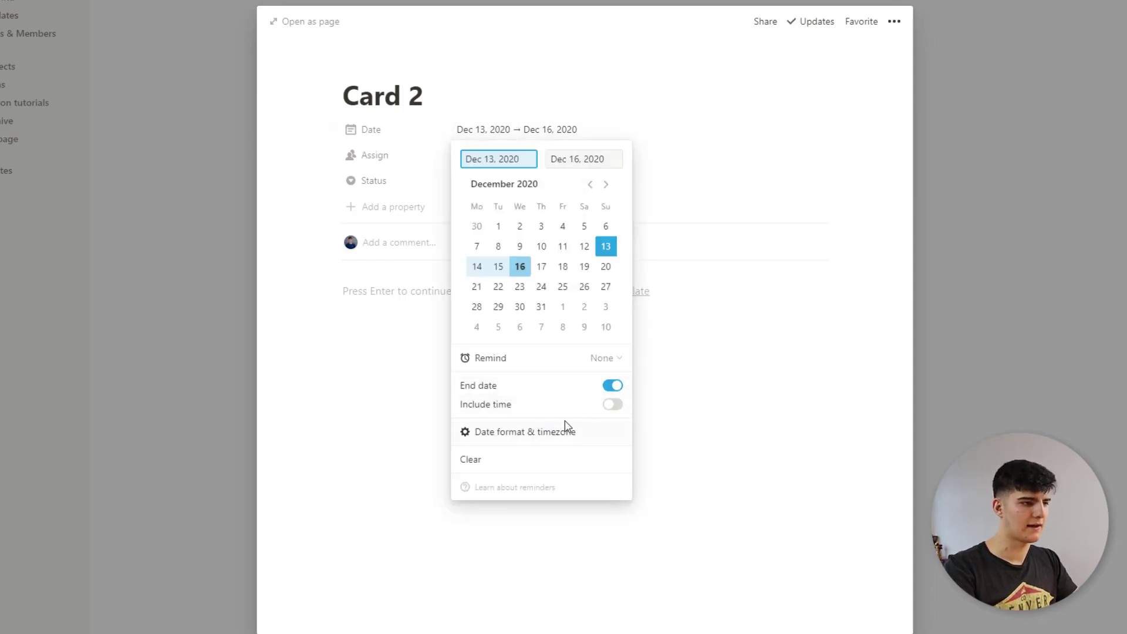
left_click(970, 229)
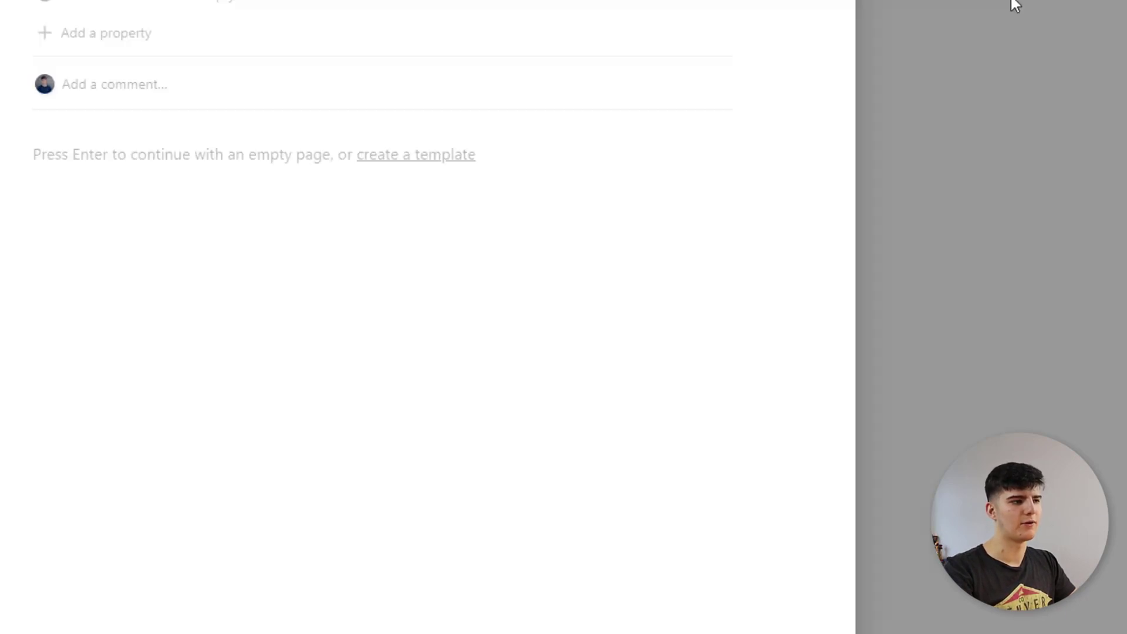
left_click(1022, 186)
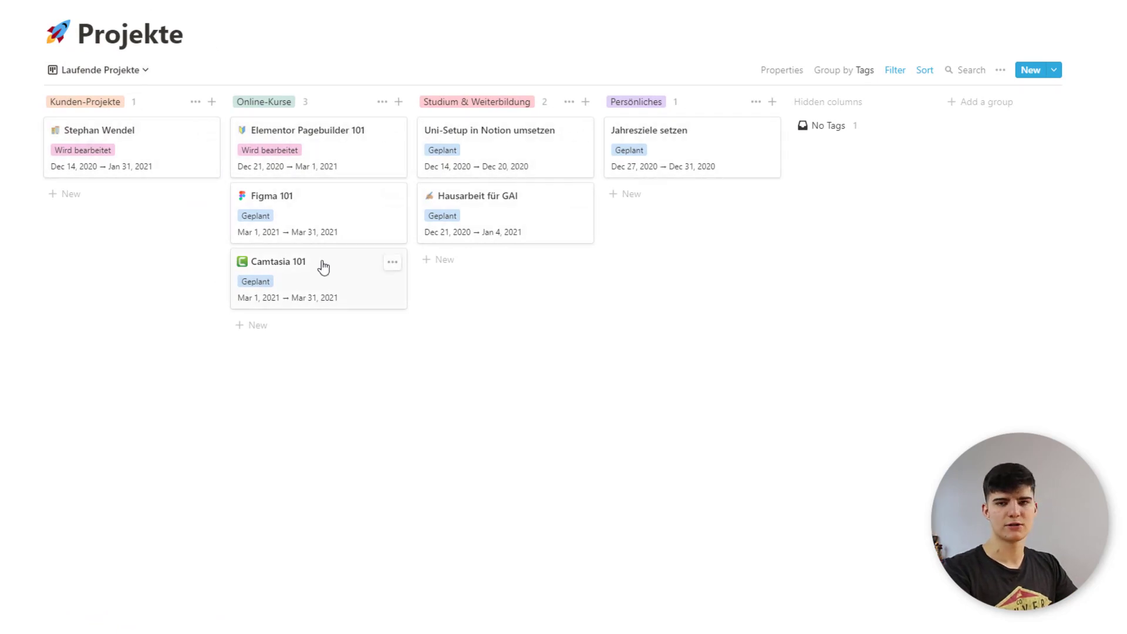
Step: Switch the Projekte database to its Timeline view and examine the project schedule from December 2020 through March 2021
left_click(111, 71)
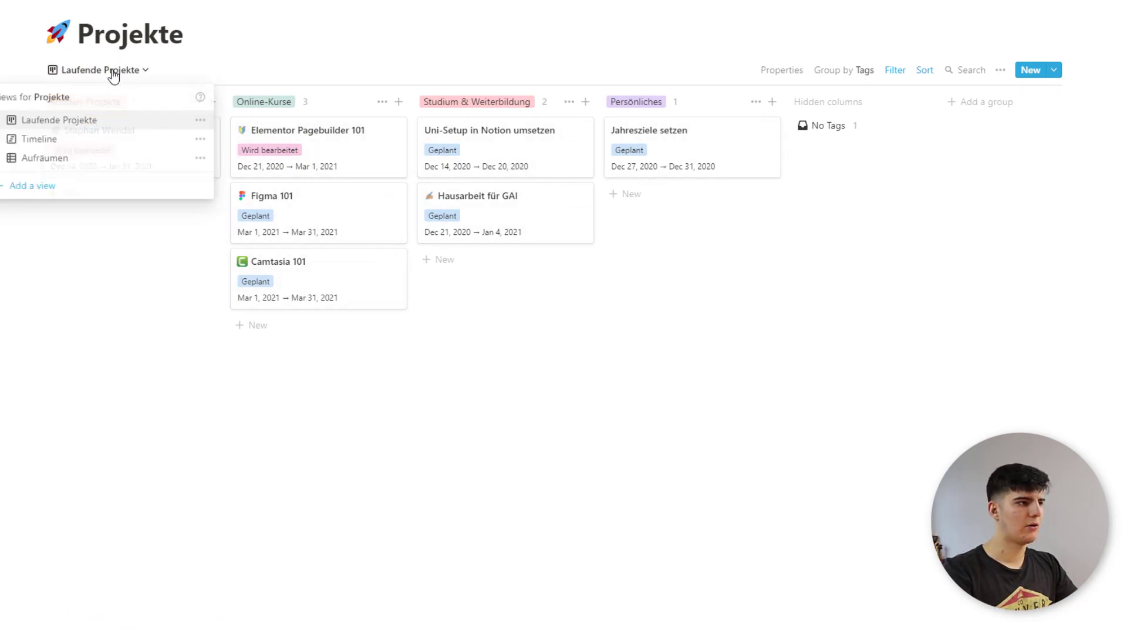
left_click(77, 140)
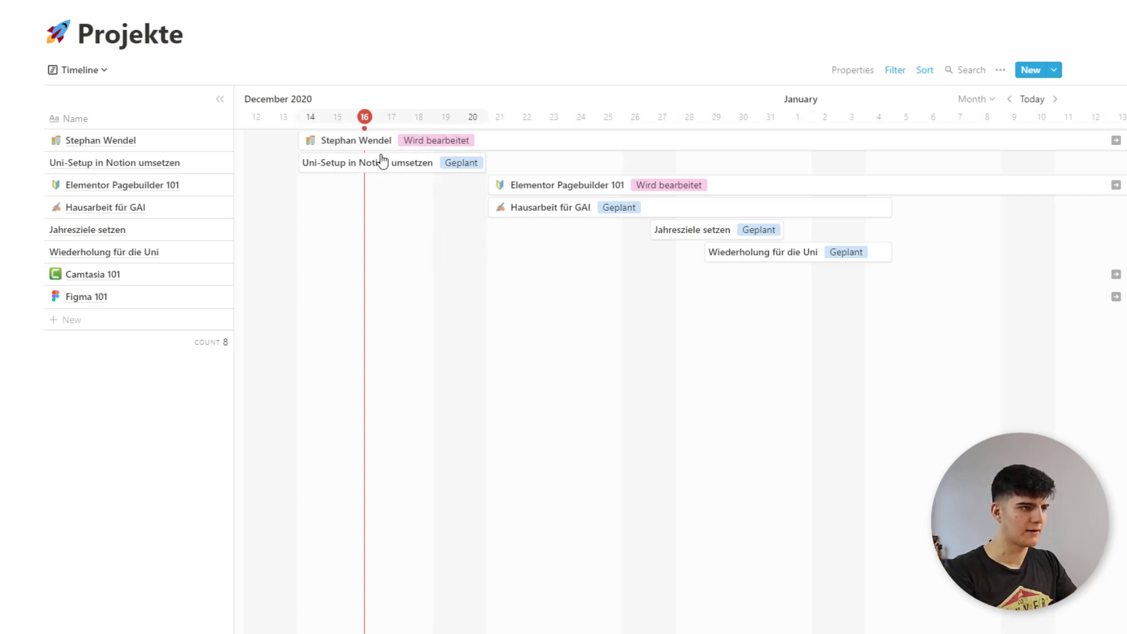
scroll(405, 187, "right", 5)
scroll(427, 212, "left", 15)
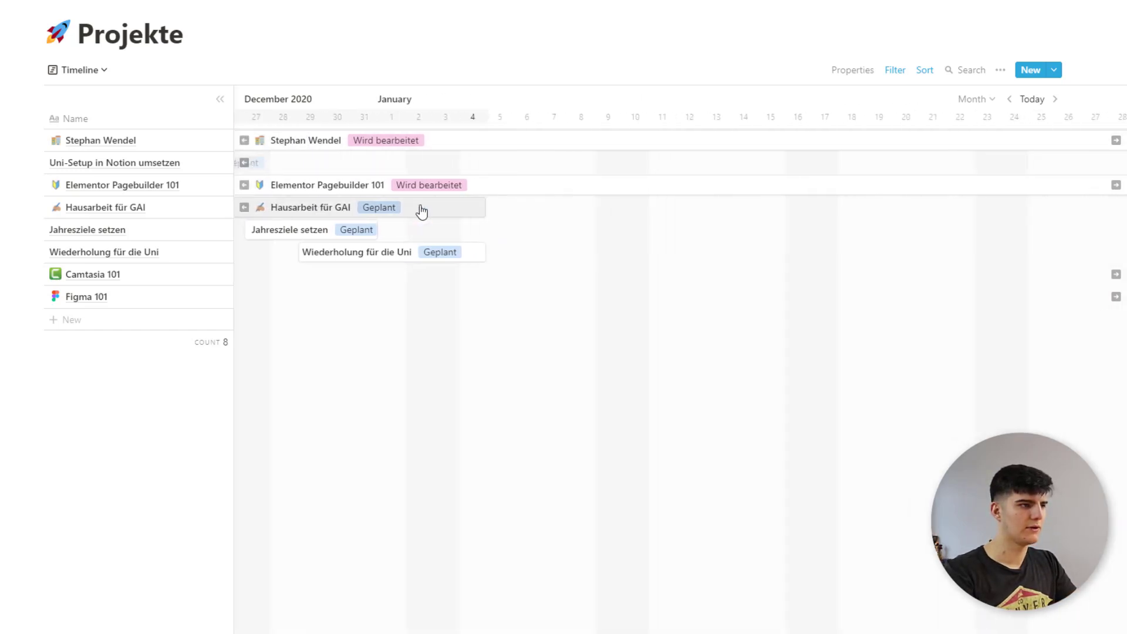
scroll(302, 173, "right", 20)
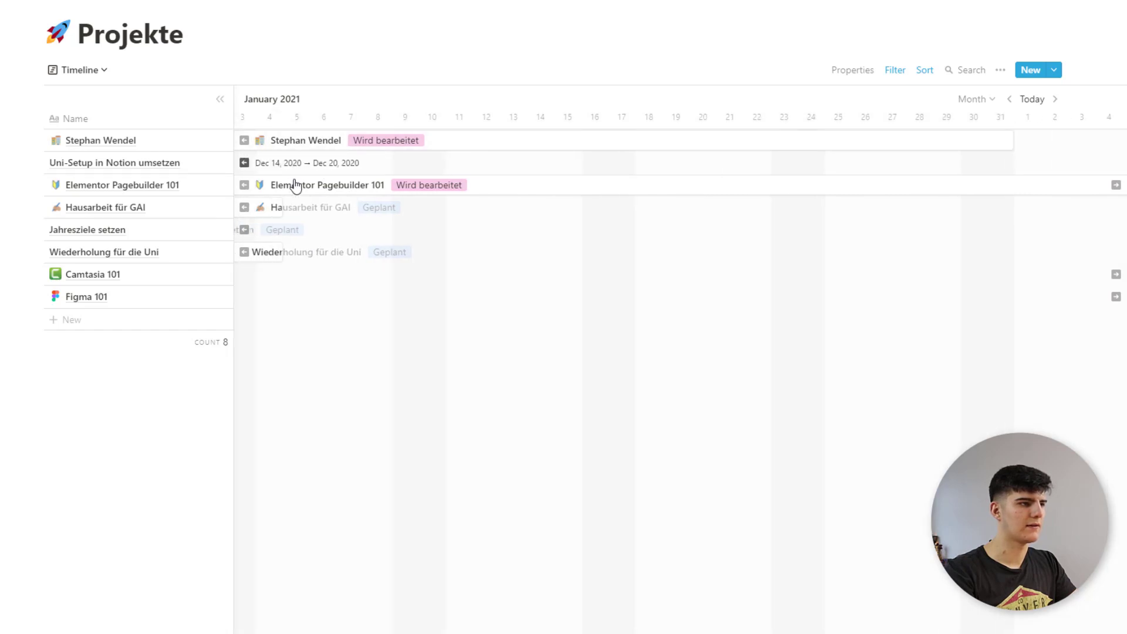
scroll(341, 194, "right", 8)
scroll(343, 205, "right", 20)
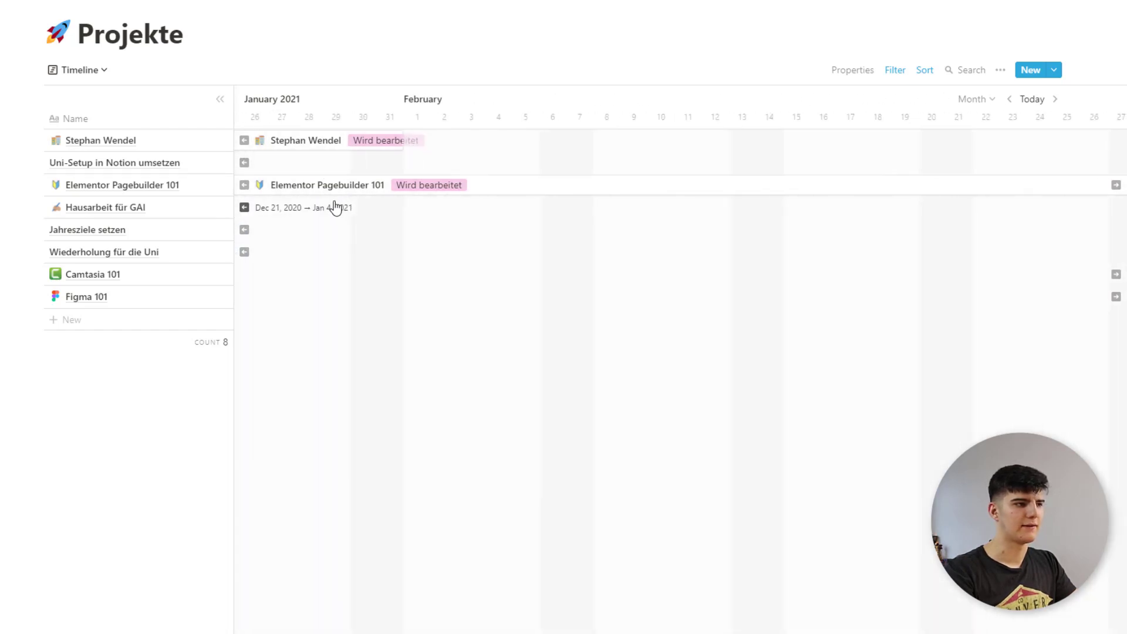
scroll(329, 210, "left", 20)
scroll(328, 210, "right", 20)
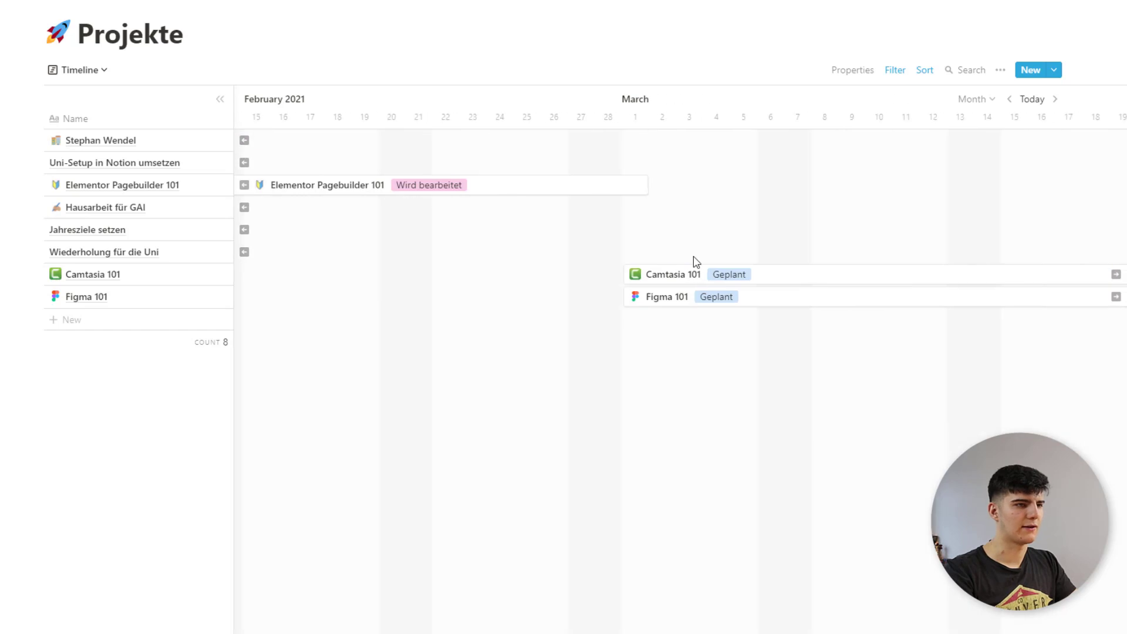